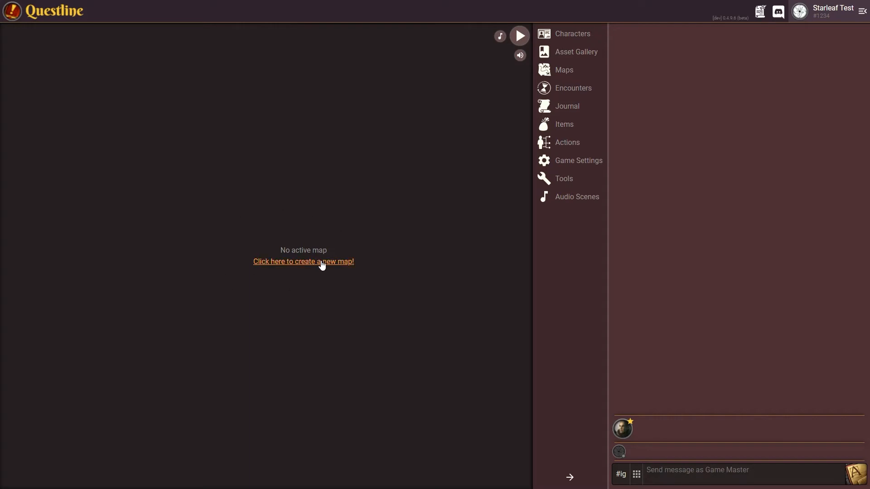
- Create a new map named "Goblin Camp", save it and return to the map list
{"action": "left_click", "coordinate": [561, 73]}
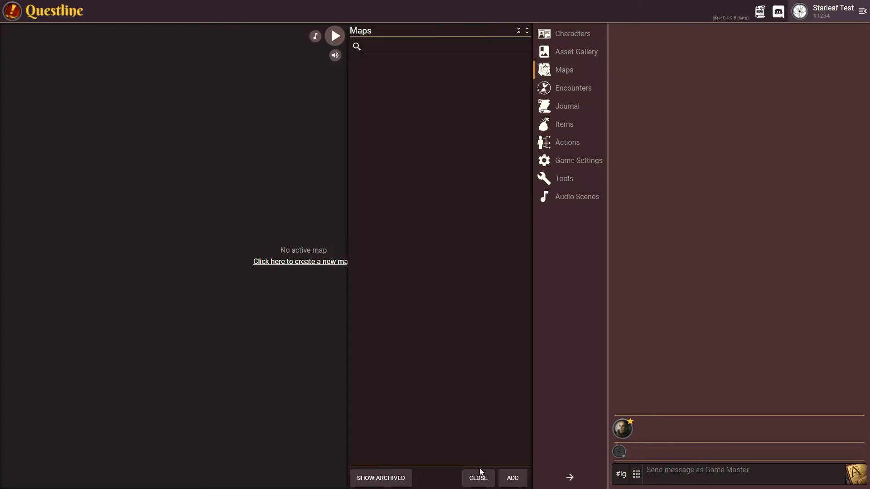
{"action": "left_click", "coordinate": [512, 479]}
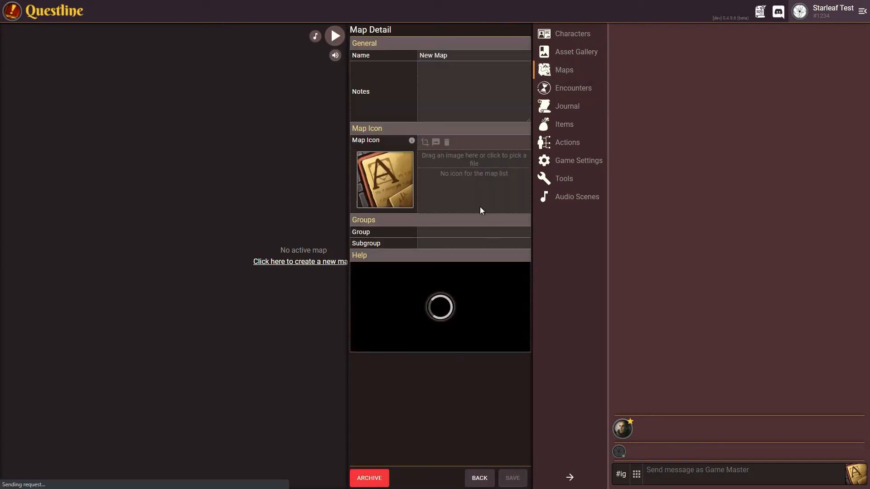
{"action": "left_click_drag", "start_coordinate": [449, 55], "coordinate": [412, 59]}
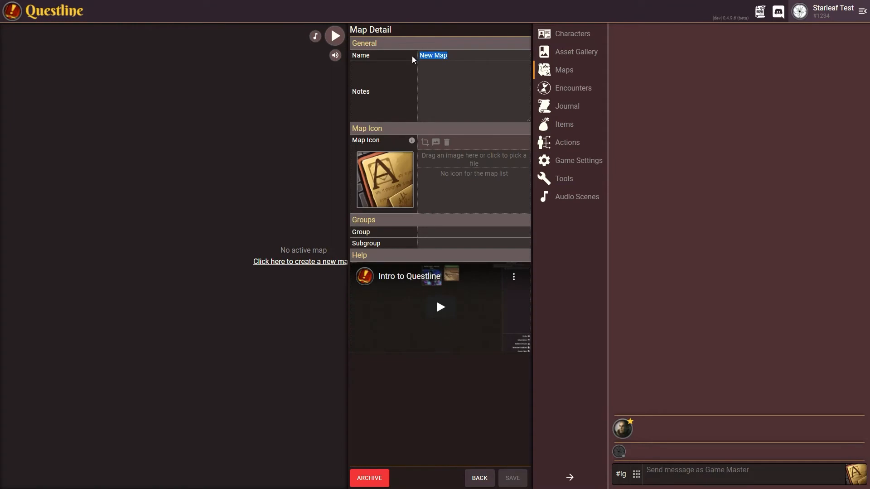
{"action": "type", "text": "Goblin Camp"}
{"action": "mouse_move", "coordinate": [412, 141]}
{"action": "left_click", "coordinate": [431, 231]}
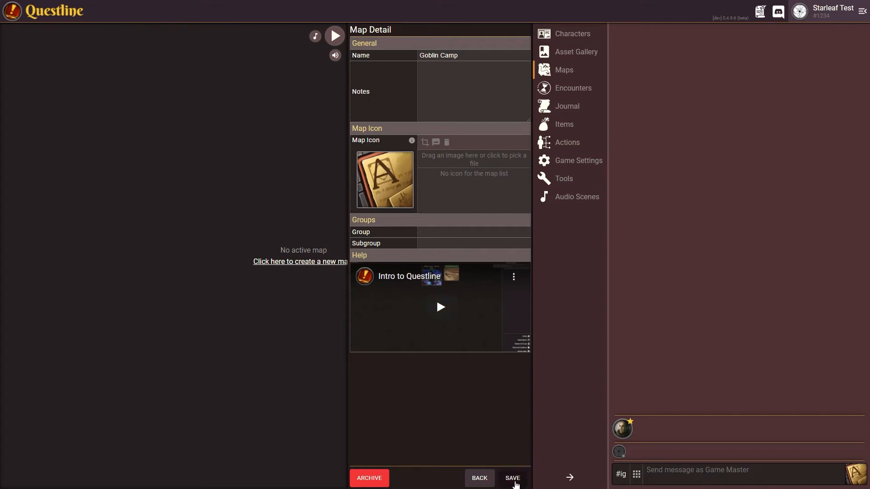
{"action": "left_click", "coordinate": [514, 482]}
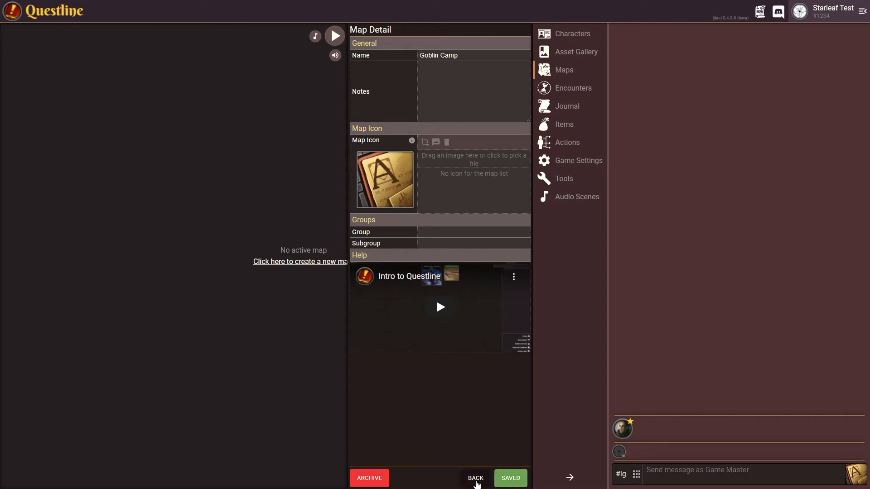
{"action": "left_click", "coordinate": [476, 479]}
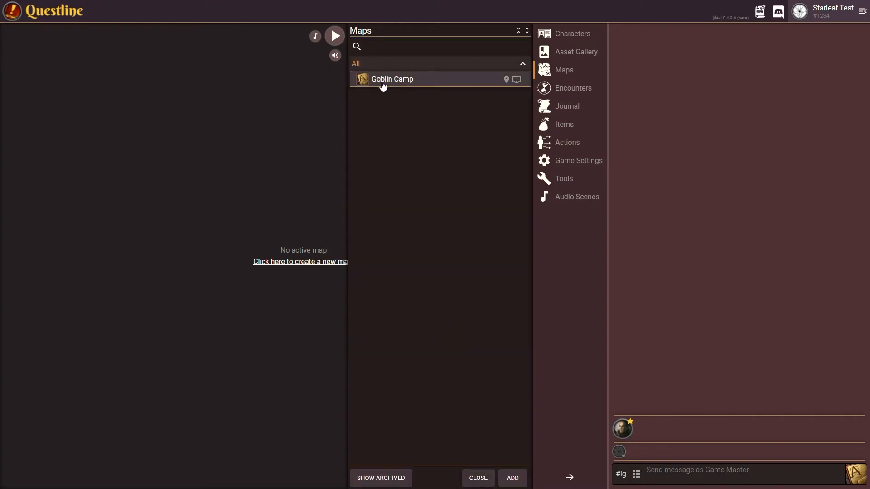
- Search the map list for "Camp" and for "Test", clearing the search each time
{"action": "left_click", "coordinate": [389, 48]}
{"action": "type", "text": "Camp"}
{"action": "key", "text": "BackSpace"}
{"action": "key", "text": "BackSpace"}
{"action": "key", "text": "BackSpace"}
{"action": "key", "text": "BackSpace"}
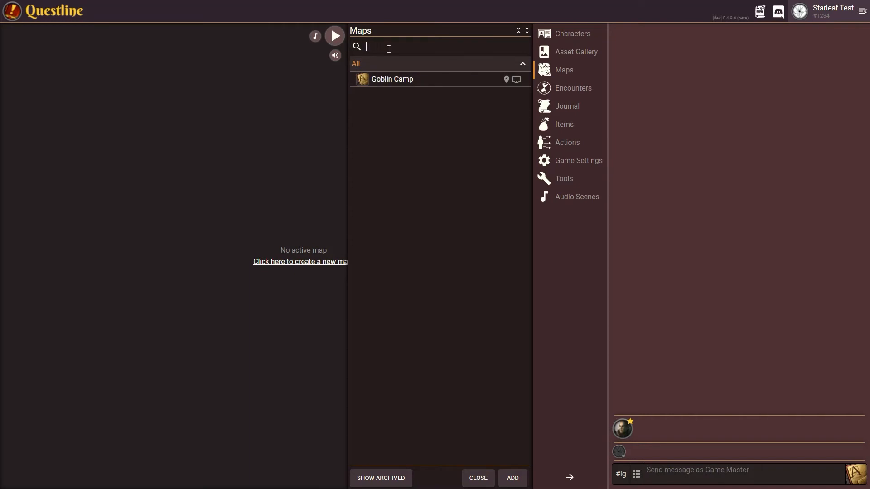
{"action": "type", "text": "Test"}
{"action": "key", "text": "BackSpace"}
{"action": "key", "text": "BackSpace"}
{"action": "key", "text": "BackSpace"}
{"action": "key", "text": "BackSpace"}
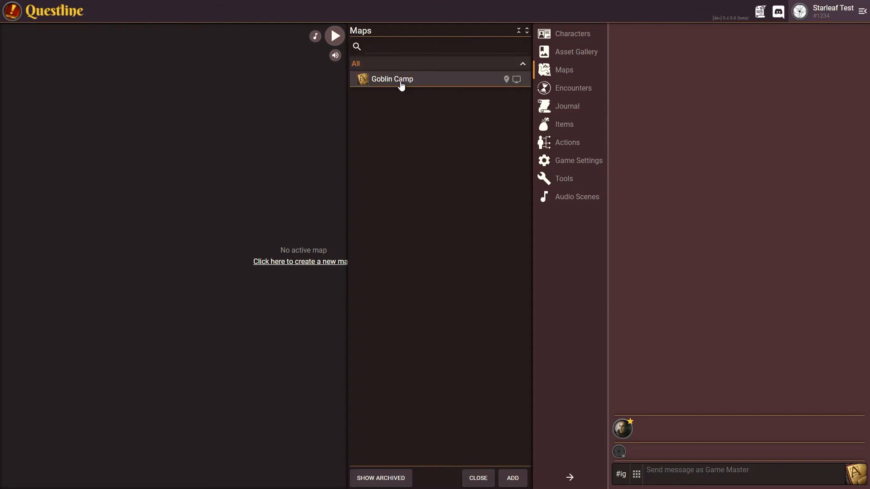
- Make Goblin Camp the active map and review its map settings
{"action": "left_click", "coordinate": [506, 81]}
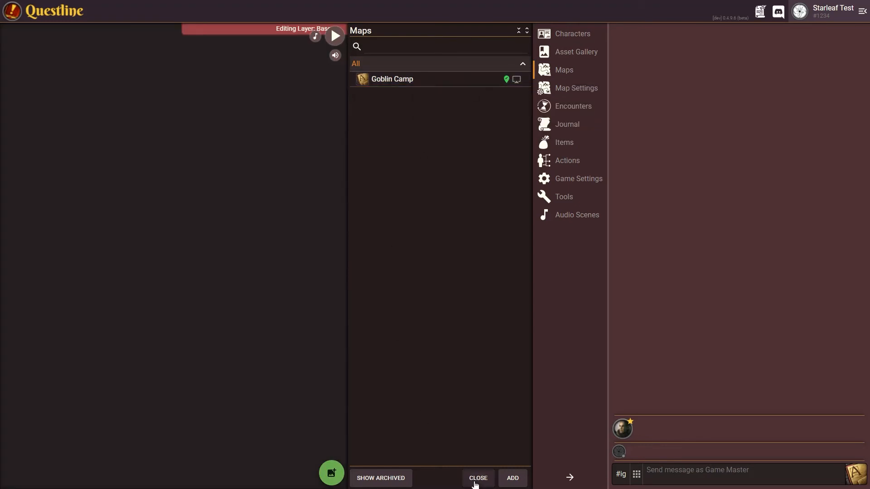
{"action": "left_click", "coordinate": [474, 482]}
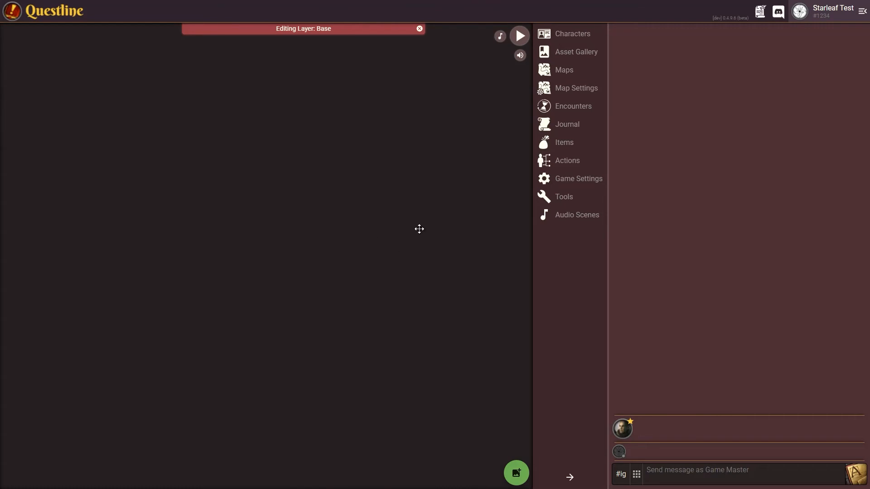
{"action": "left_click", "coordinate": [567, 91]}
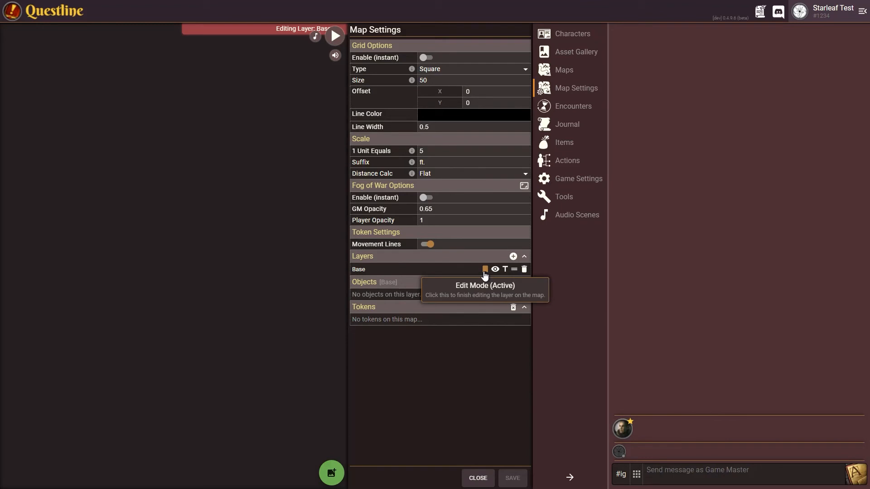
{"action": "left_click", "coordinate": [476, 478]}
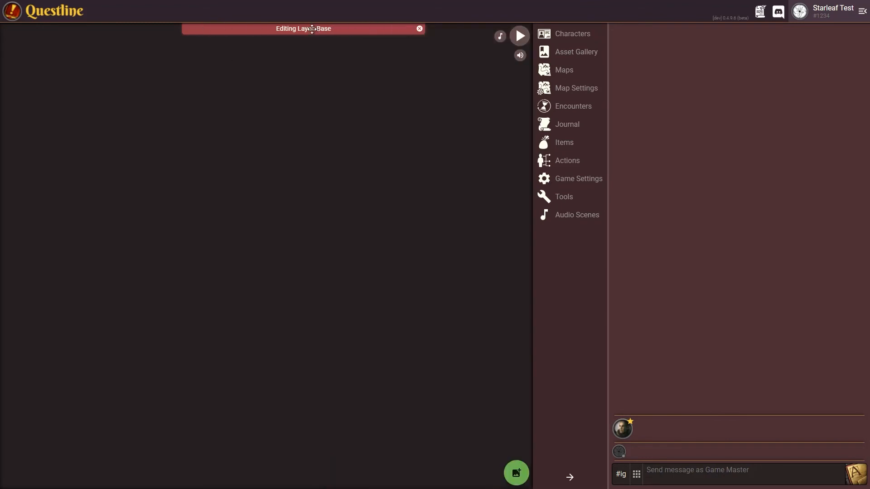
- Turn the Base layer's edit mode off and on again in the map settings
{"action": "left_click", "coordinate": [542, 89]}
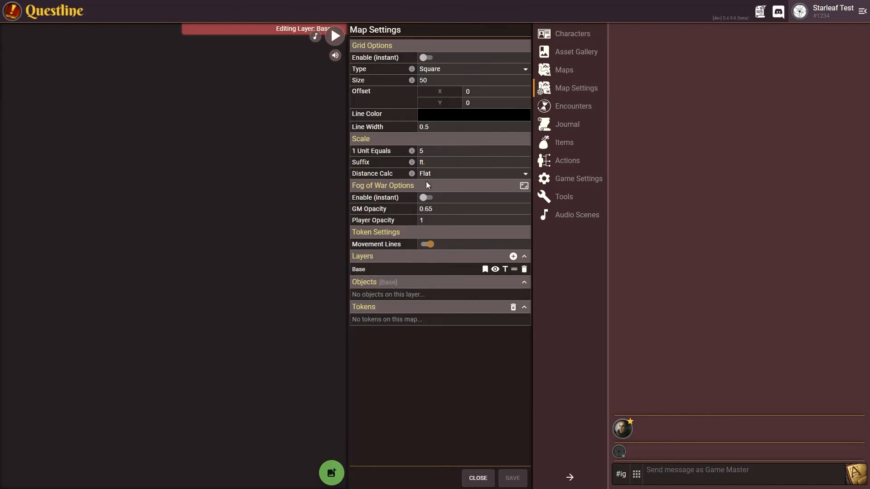
{"action": "left_click", "coordinate": [484, 271]}
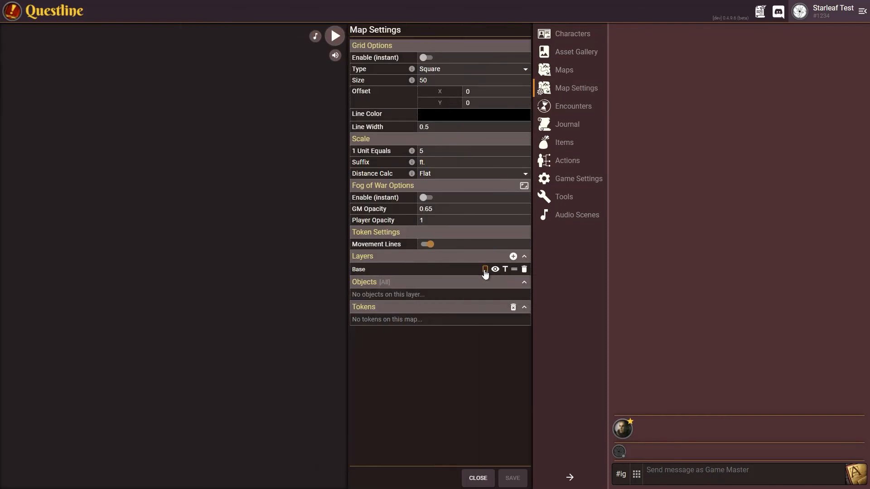
{"action": "left_click", "coordinate": [485, 269]}
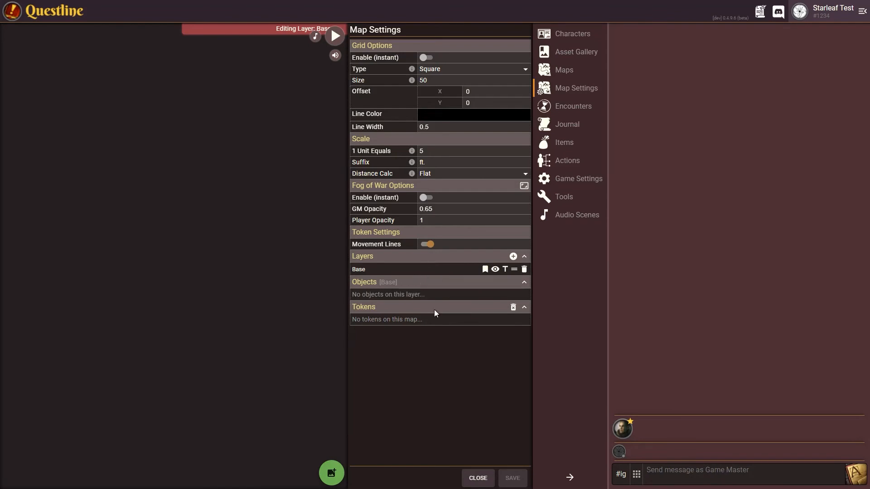
{"action": "left_click", "coordinate": [463, 480]}
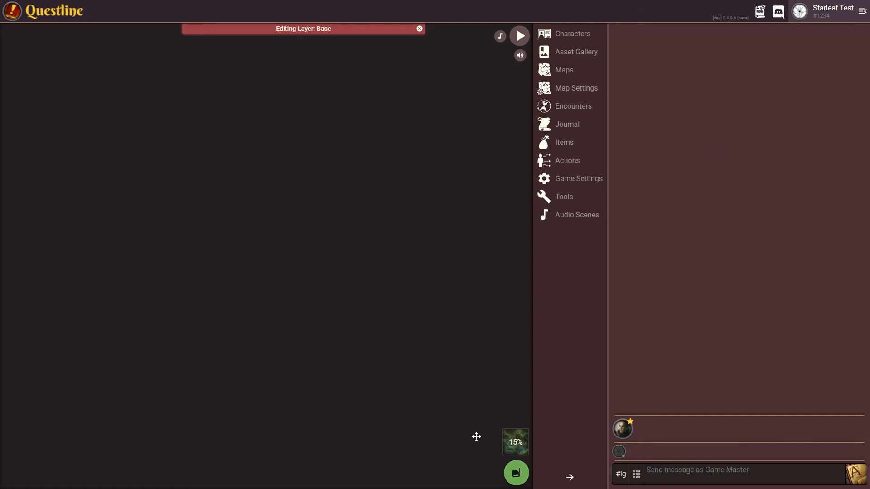
- Add the GoblinCamp_S01 image to the Base layer and move it on the canvas
{"action": "mouse_move", "coordinate": [513, 450]}
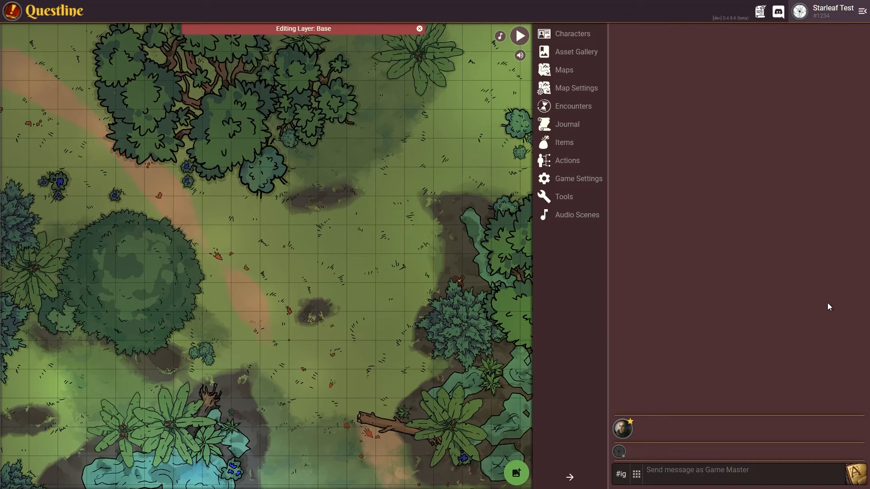
{"action": "scroll", "coordinate": [289, 248], "scroll_direction": "down", "scroll_amount": 5}
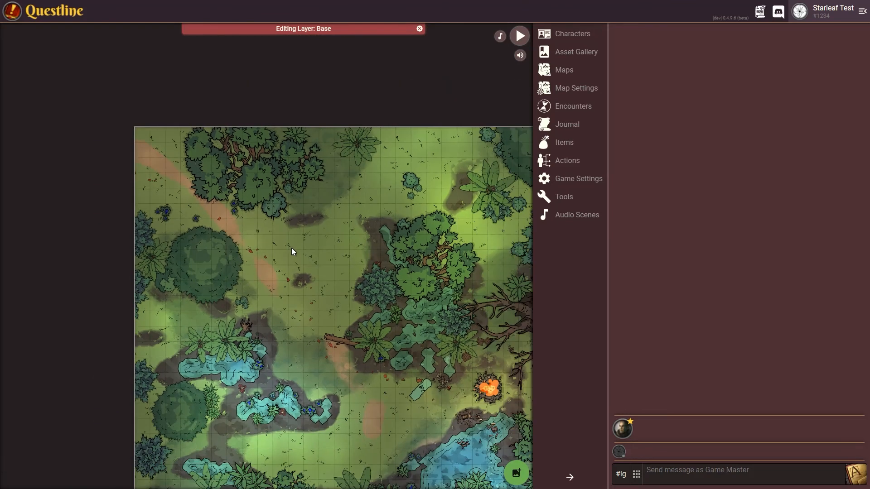
{"action": "left_click_drag", "start_coordinate": [354, 97], "coordinate": [299, 73]}
{"action": "mouse_move", "coordinate": [265, 159]}
{"action": "left_mouse_down"}
{"action": "mouse_move", "coordinate": [314, 186]}
{"action": "mouse_move", "coordinate": [253, 138]}
{"action": "mouse_move", "coordinate": [304, 158]}
{"action": "mouse_move", "coordinate": [255, 158]}
{"action": "left_mouse_up"}
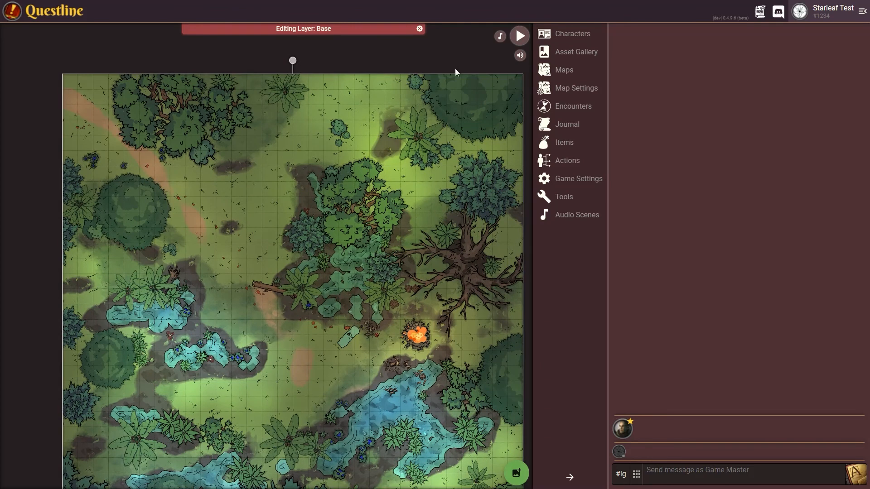
- Set the selected map image's position to X 0 and Y 0 in the map settings
{"action": "left_click", "coordinate": [562, 90]}
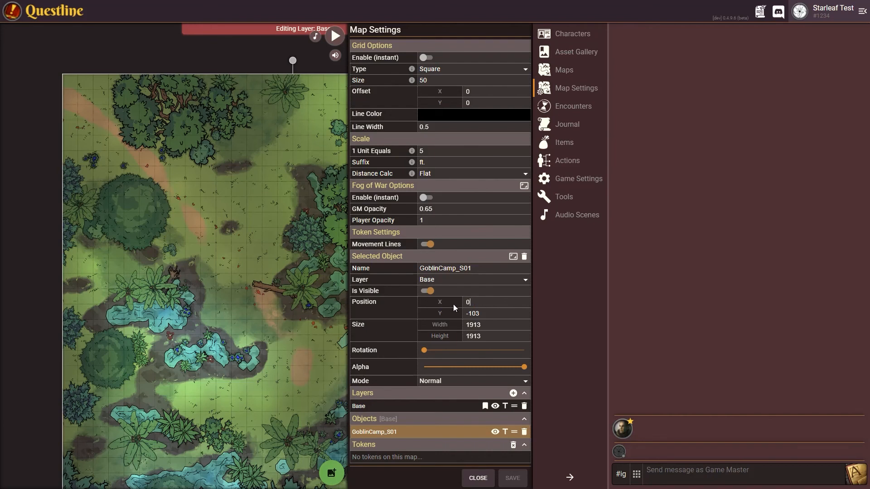
{"action": "key", "text": "Tab"}
{"action": "type", "text": "0"}
{"action": "key", "text": "Tab"}
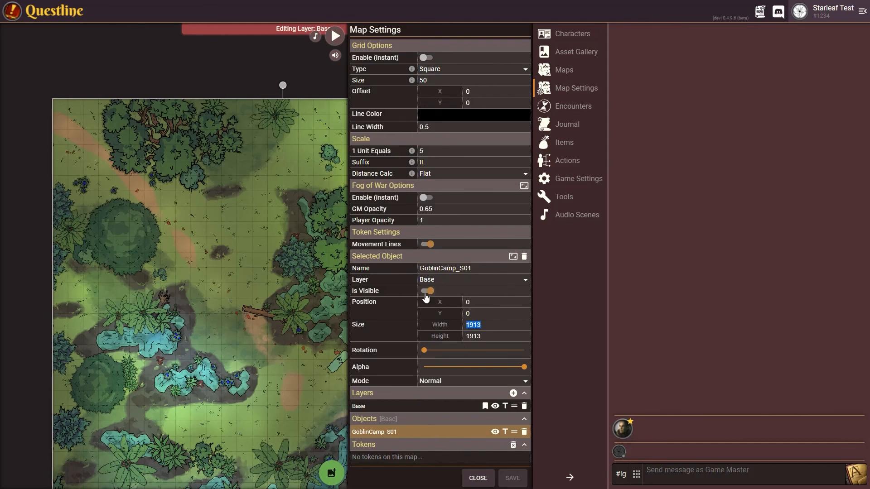
- Hide and reshow the map image, and rename the object to GoblinCamp
{"action": "left_click", "coordinate": [427, 292]}
{"action": "left_click", "coordinate": [427, 292]}
{"action": "left_click_drag", "start_coordinate": [456, 268], "coordinate": [476, 267]}
{"action": "key", "text": "BackSpace"}
{"action": "key", "text": "Tab"}
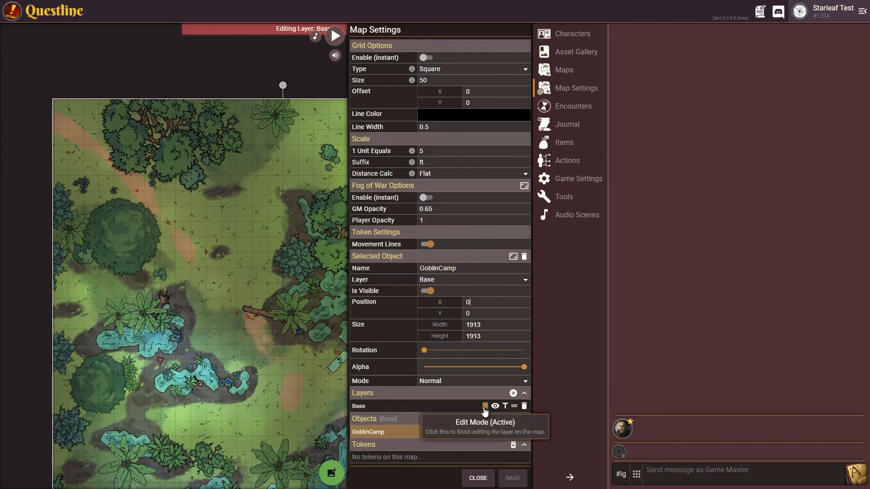
- Close the map settings and finish editing the Base layer
{"action": "left_click", "coordinate": [478, 478]}
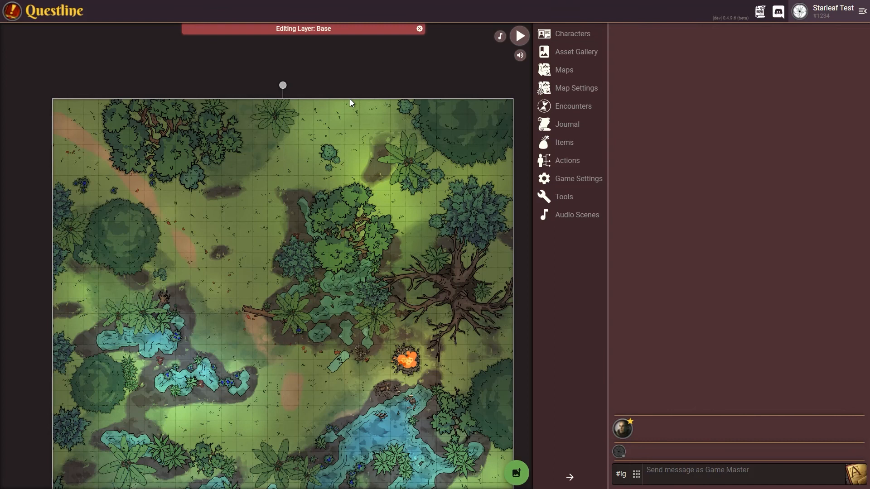
{"action": "left_click", "coordinate": [420, 29]}
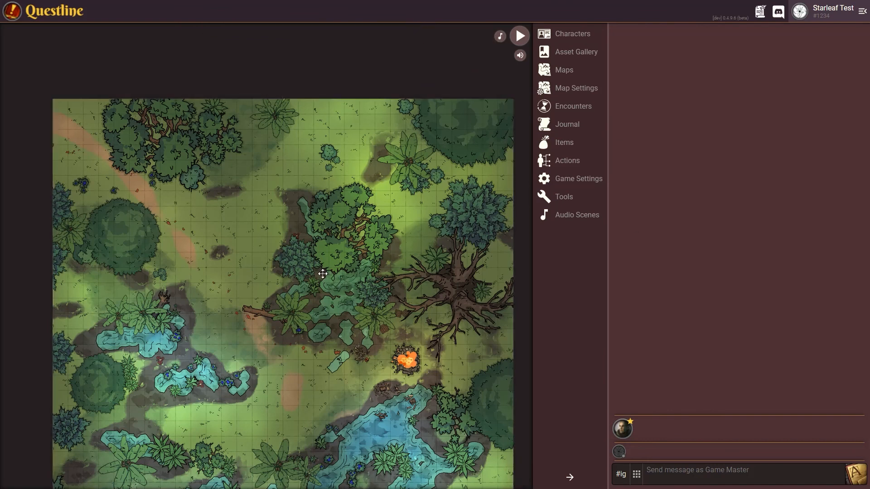
{"action": "left_click_drag", "start_coordinate": [296, 310], "coordinate": [292, 243]}
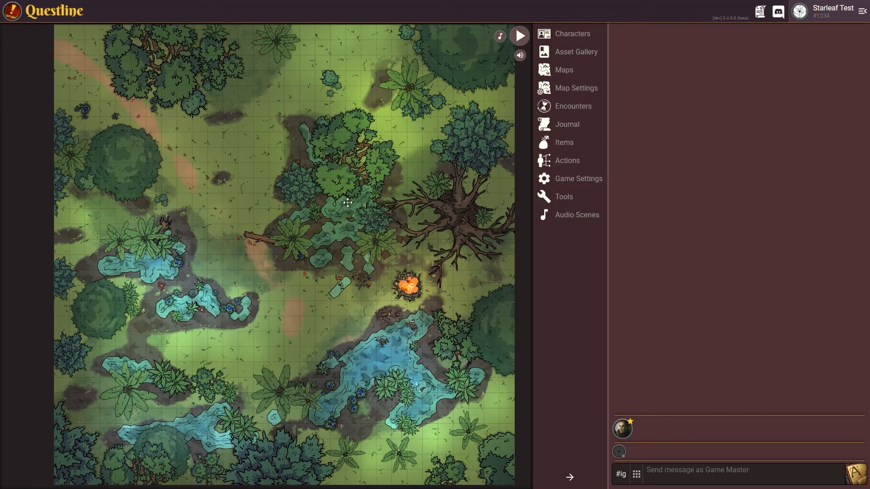
- Reset the camera to the map's default view and look over the map
{"action": "left_click", "coordinate": [559, 197]}
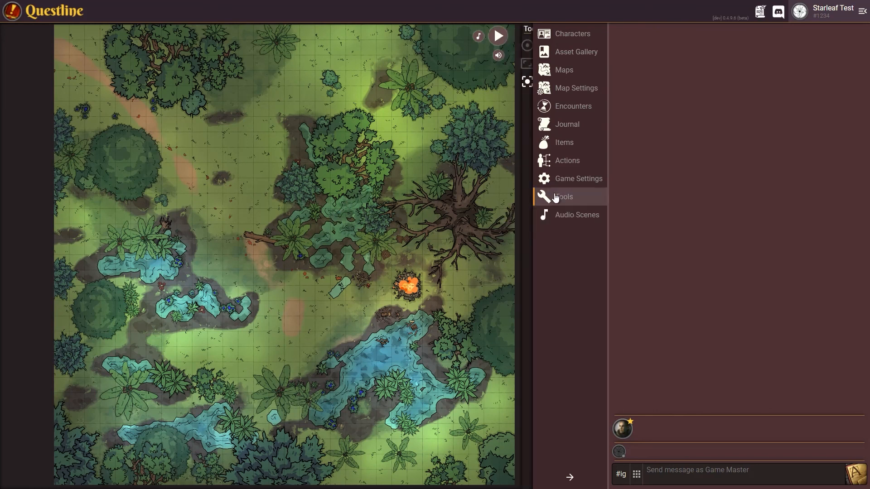
{"action": "left_click", "coordinate": [522, 82]}
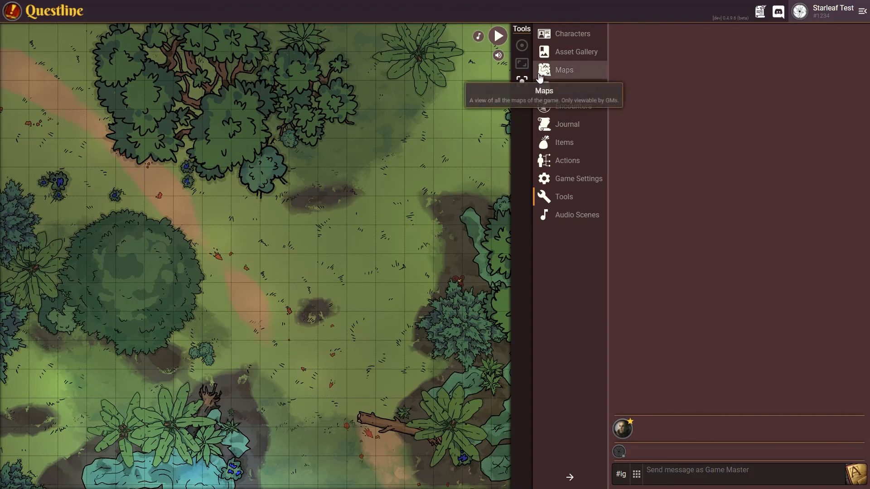
{"action": "left_click", "coordinate": [572, 206]}
{"action": "scroll", "coordinate": [210, 227], "scroll_direction": "down", "scroll_amount": 2}
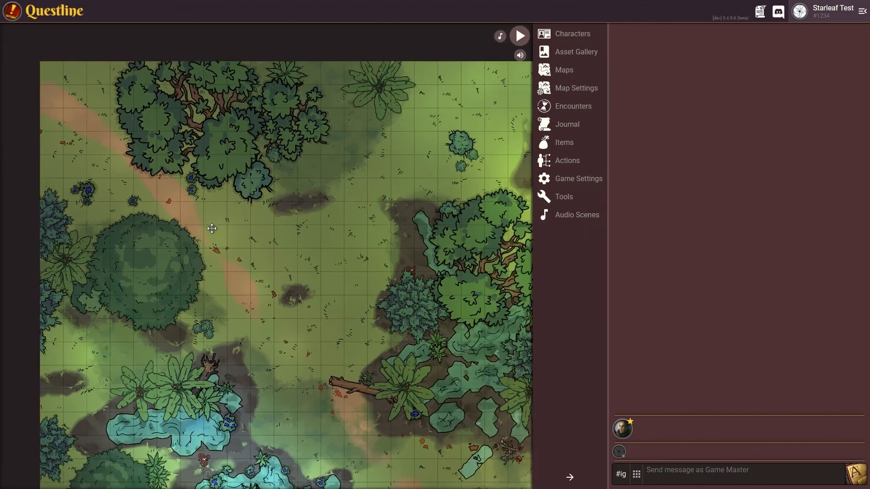
{"action": "scroll", "coordinate": [323, 251], "scroll_direction": "down", "scroll_amount": 2}
{"action": "left_click_drag", "start_coordinate": [323, 251], "coordinate": [253, 197]}
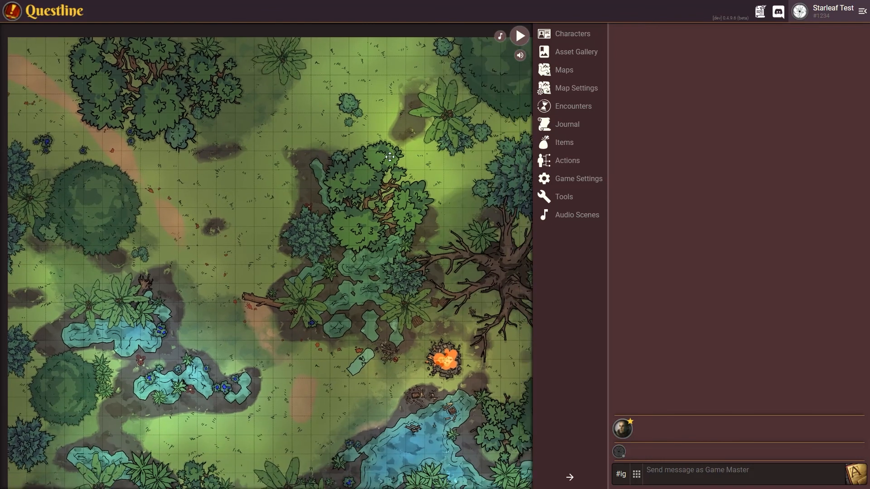
- Place two Giant Rat tokens and the player character's token in the clearing on the Goblin Camp map
{"action": "left_click", "coordinate": [556, 38]}
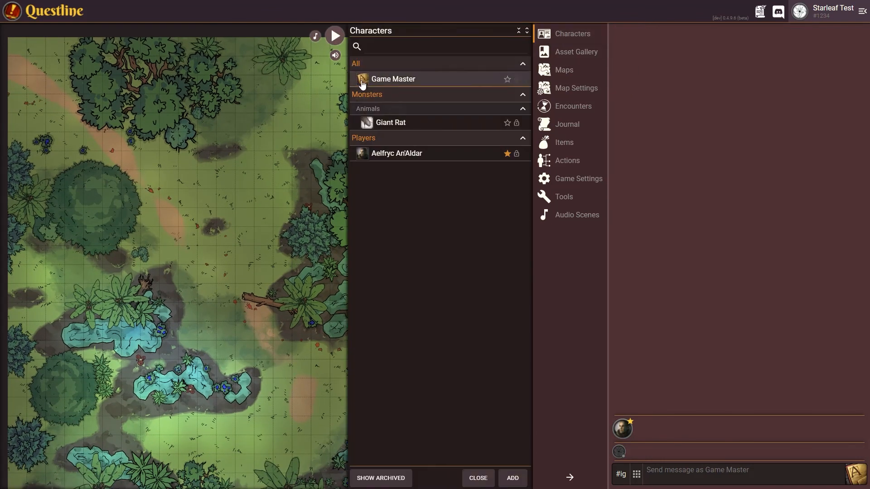
{"action": "left_click_drag", "start_coordinate": [366, 126], "coordinate": [189, 198]}
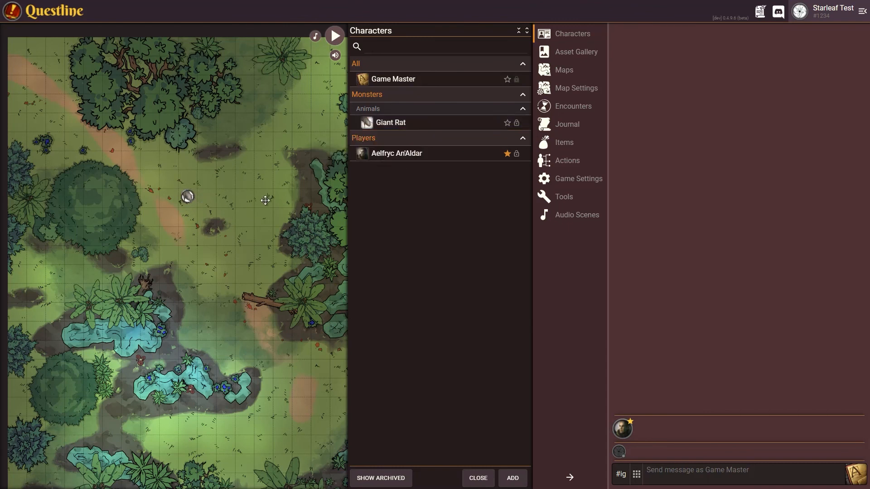
{"action": "left_click_drag", "start_coordinate": [362, 154], "coordinate": [248, 202]}
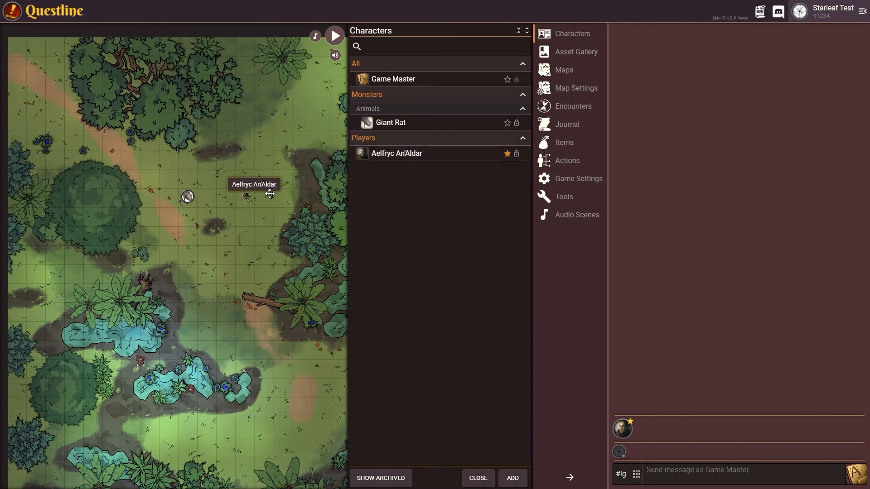
{"action": "left_click_drag", "start_coordinate": [368, 125], "coordinate": [209, 183]}
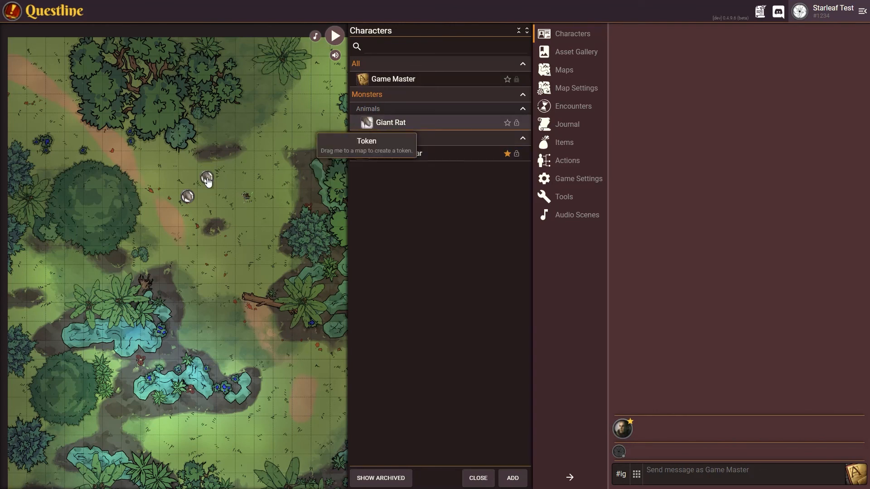
{"action": "left_click", "coordinate": [477, 478]}
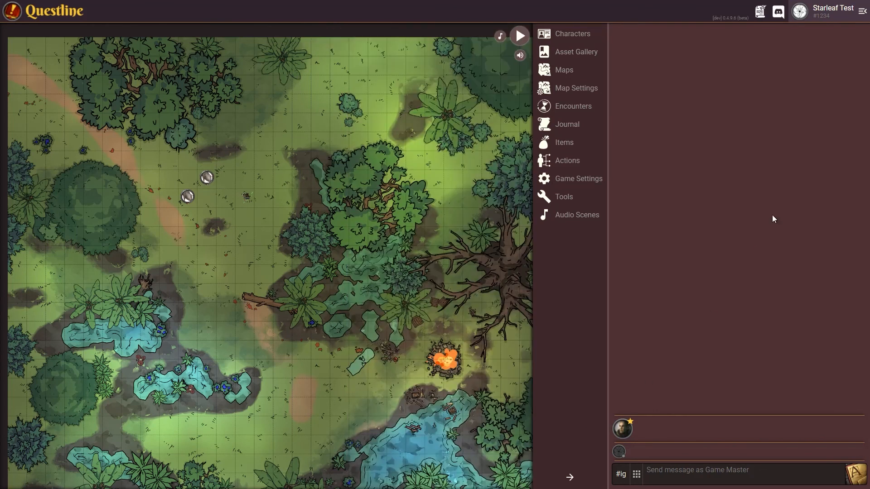
{"action": "scroll", "coordinate": [254, 216], "scroll_direction": "up", "scroll_amount": 10}
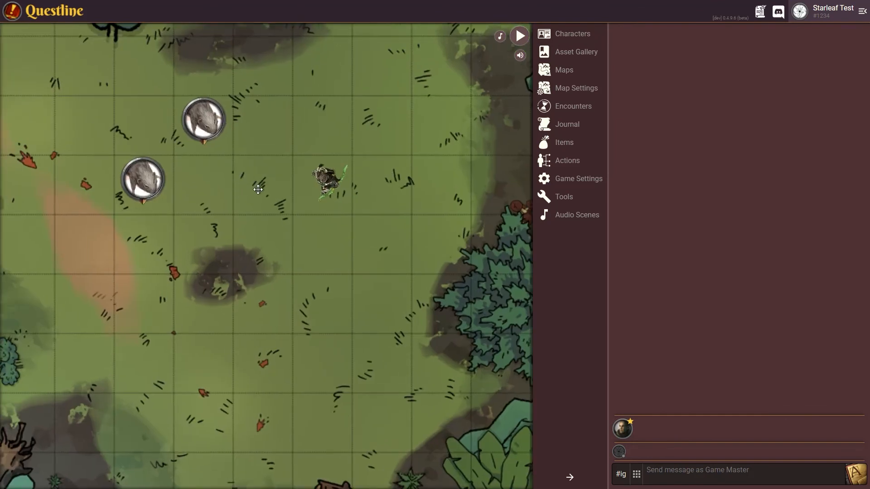
- Open the map's settings and select the player character, Giant Rat and Giant Rat 1 tokens one after another to locate them on the map
{"action": "left_click_drag", "start_coordinate": [258, 189], "coordinate": [260, 230]}
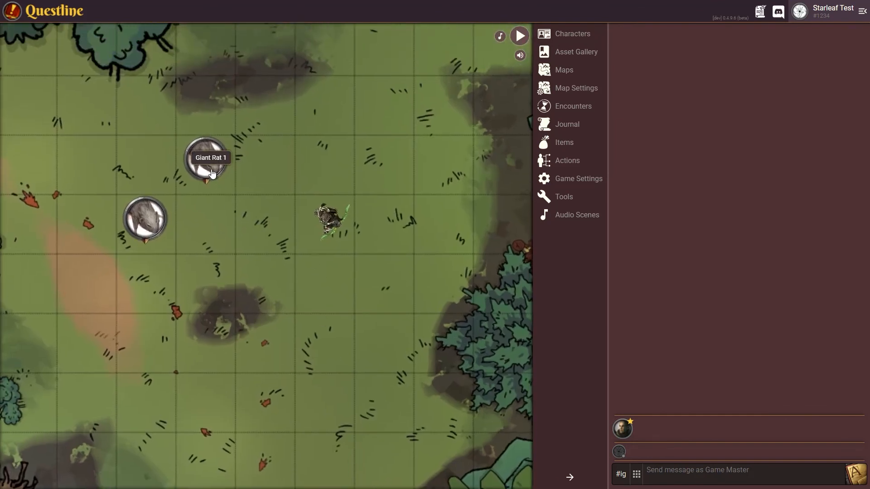
{"action": "left_click", "coordinate": [581, 93]}
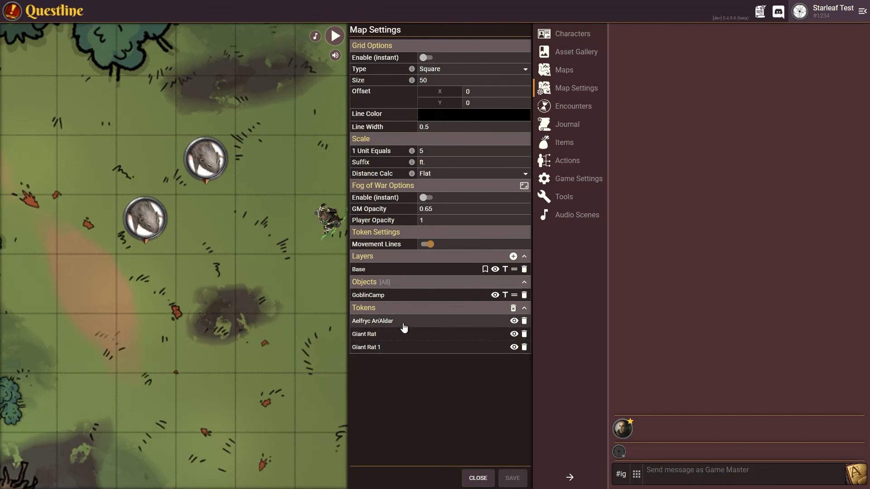
{"action": "left_click", "coordinate": [467, 325]}
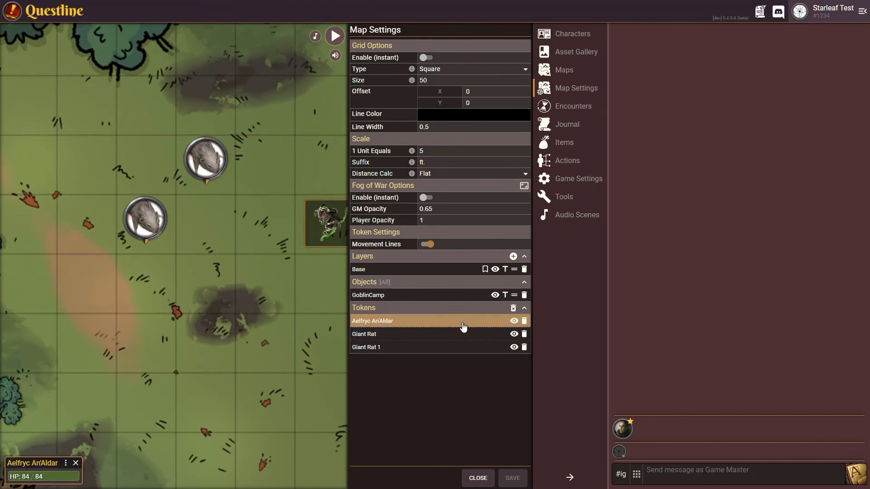
{"action": "left_click", "coordinate": [412, 336]}
{"action": "left_click", "coordinate": [397, 350]}
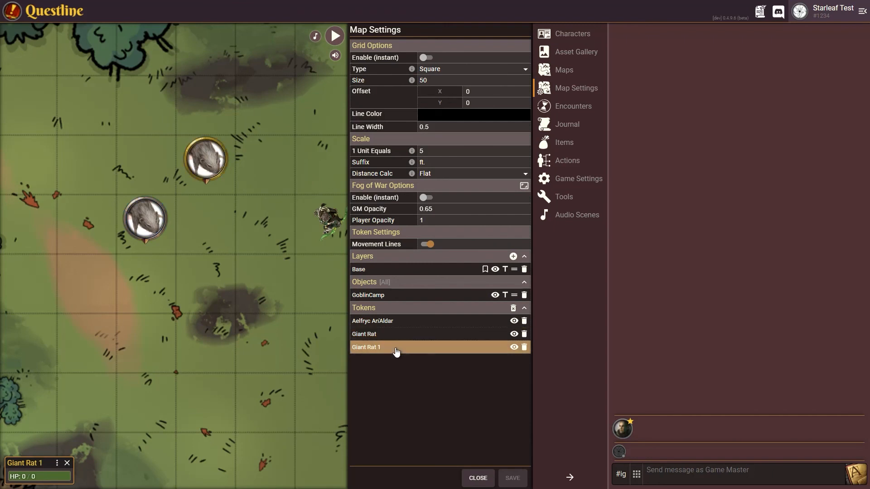
- Delete the Giant Rat 1 token from the map and close the map settings
{"action": "left_click", "coordinate": [526, 352]}
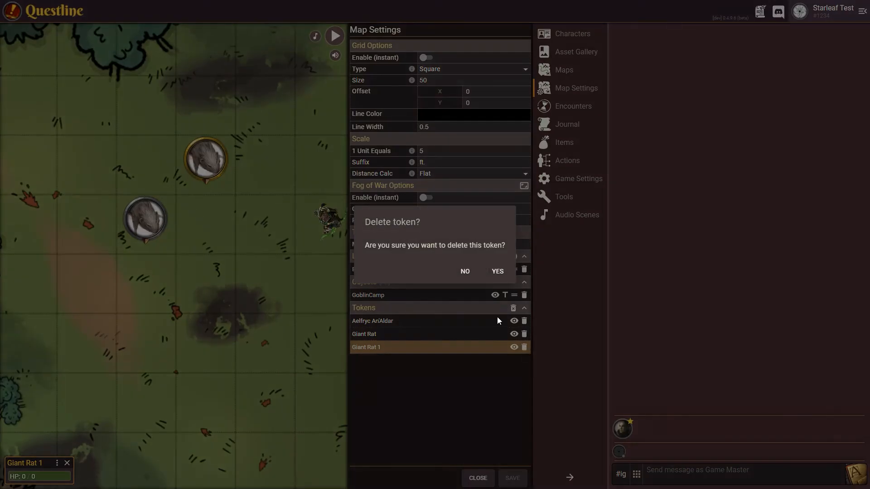
{"action": "left_click", "coordinate": [496, 273]}
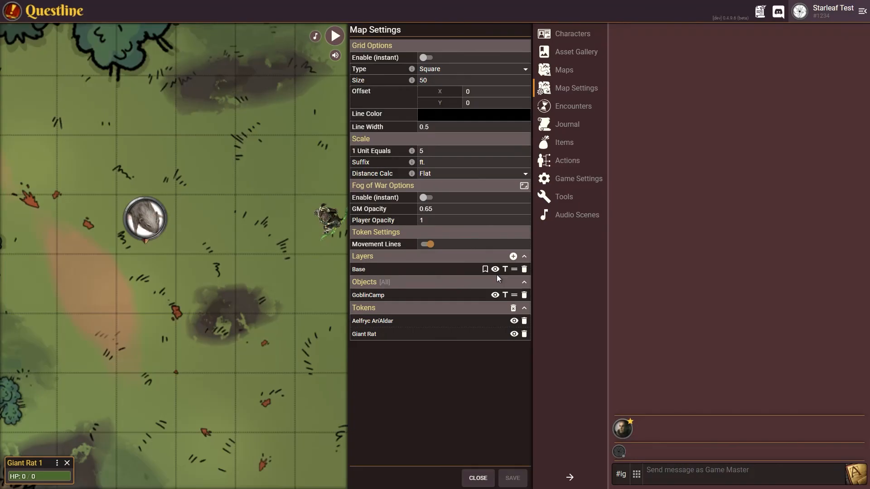
{"action": "left_click", "coordinate": [479, 478]}
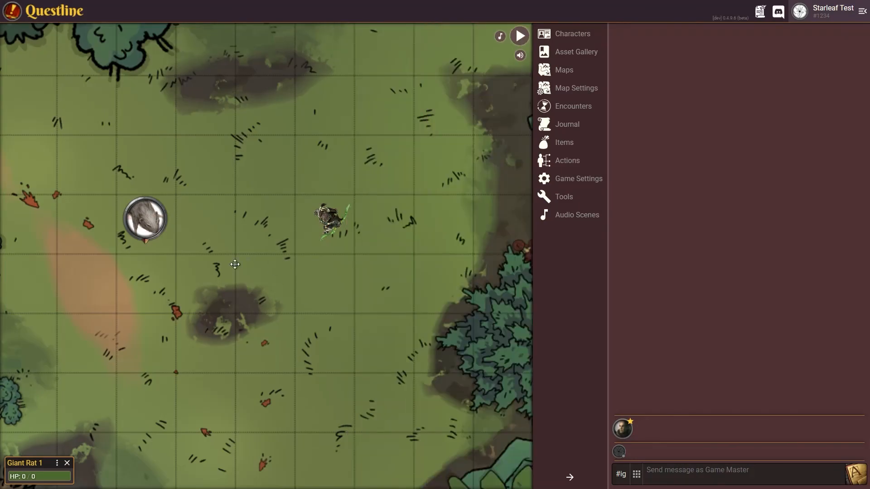